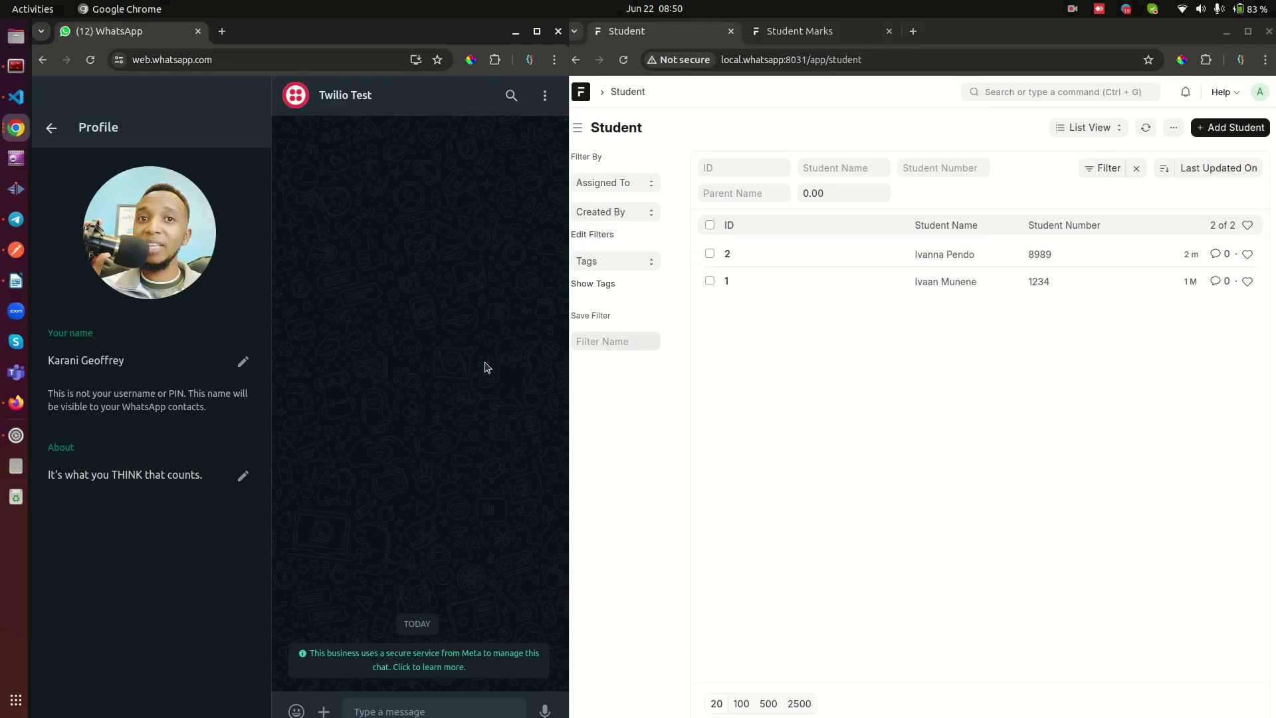
Step: Close the Student Marks tab so only the Student list with its two records remains
click(715, 386)
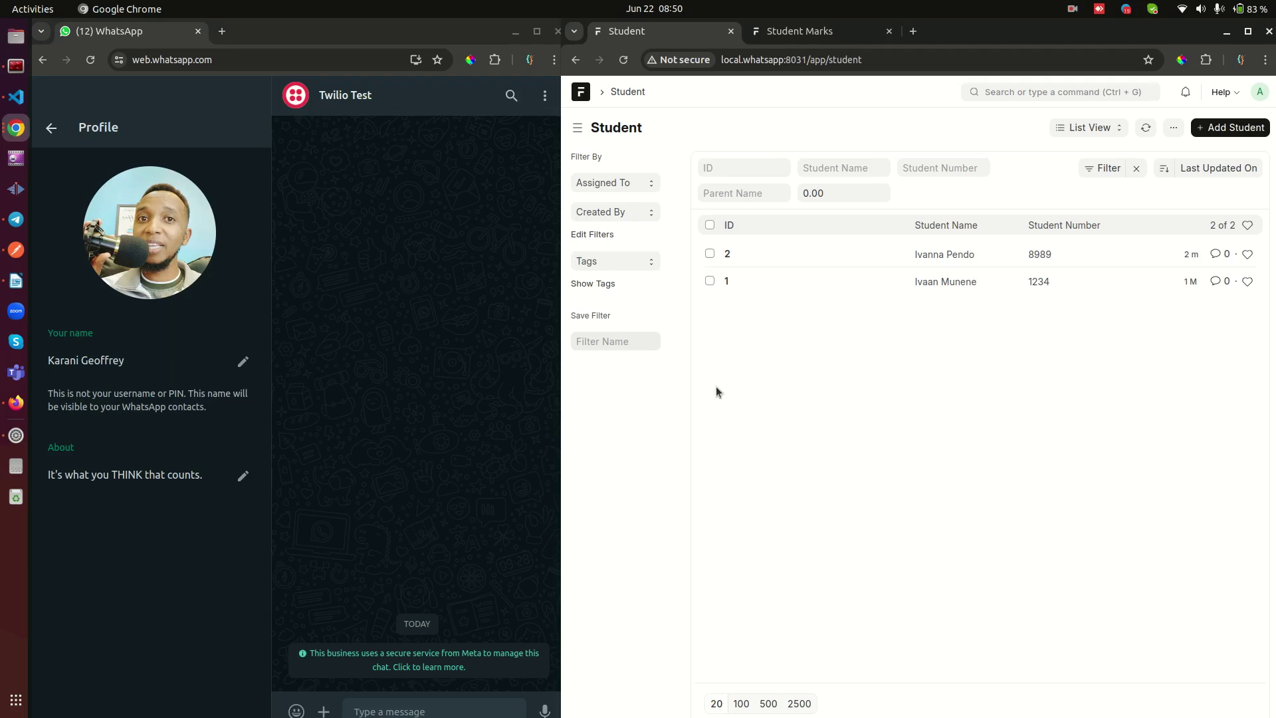
click(782, 29)
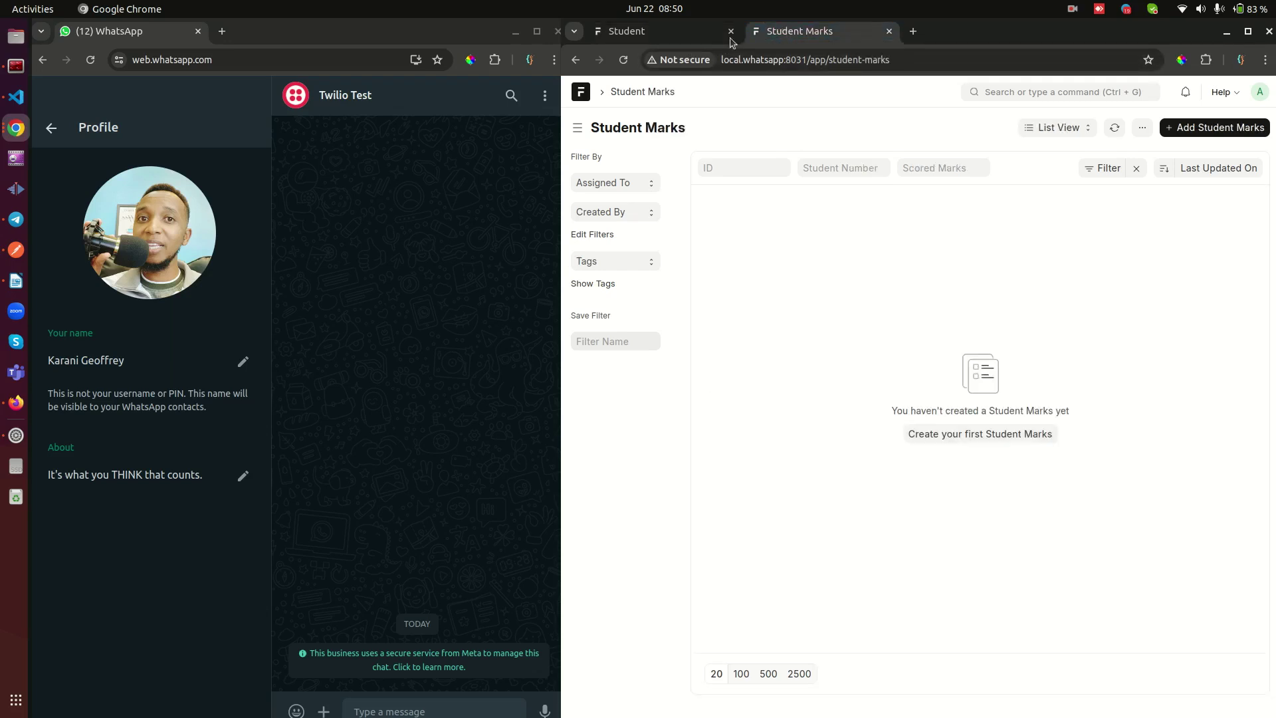
click(672, 37)
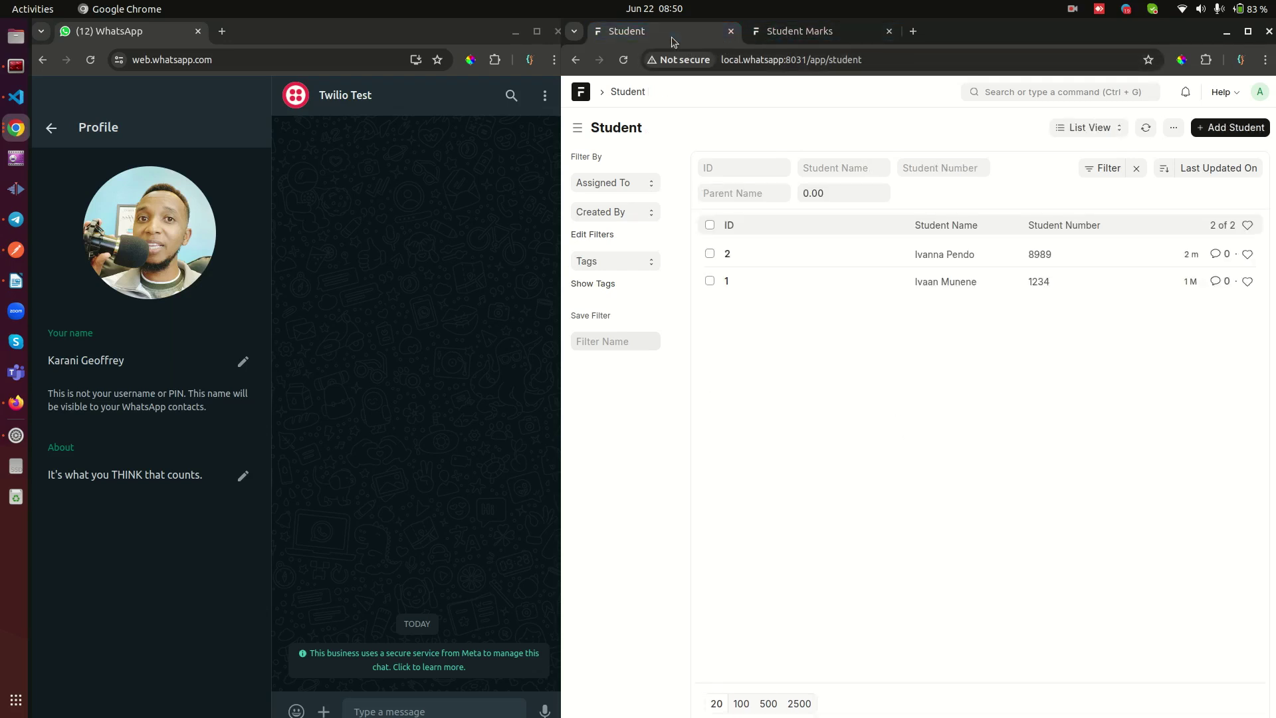
click(888, 31)
drag(650, 129, 589, 129)
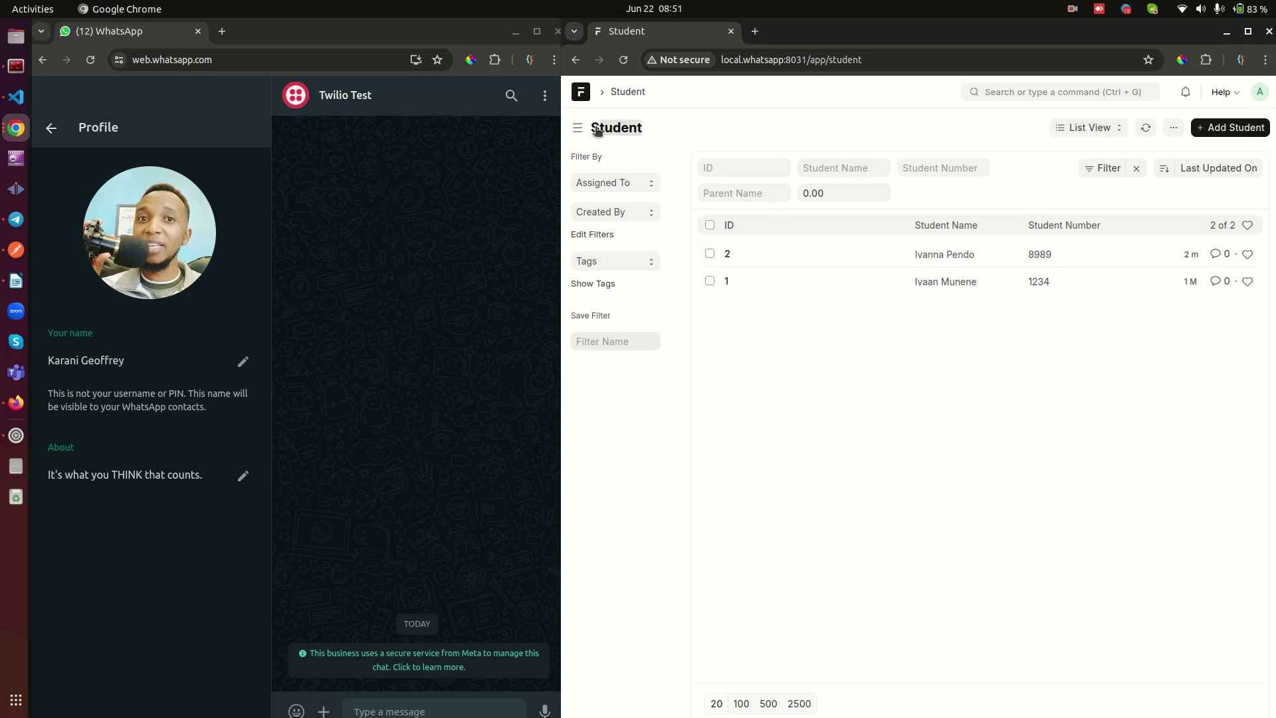
click(646, 130)
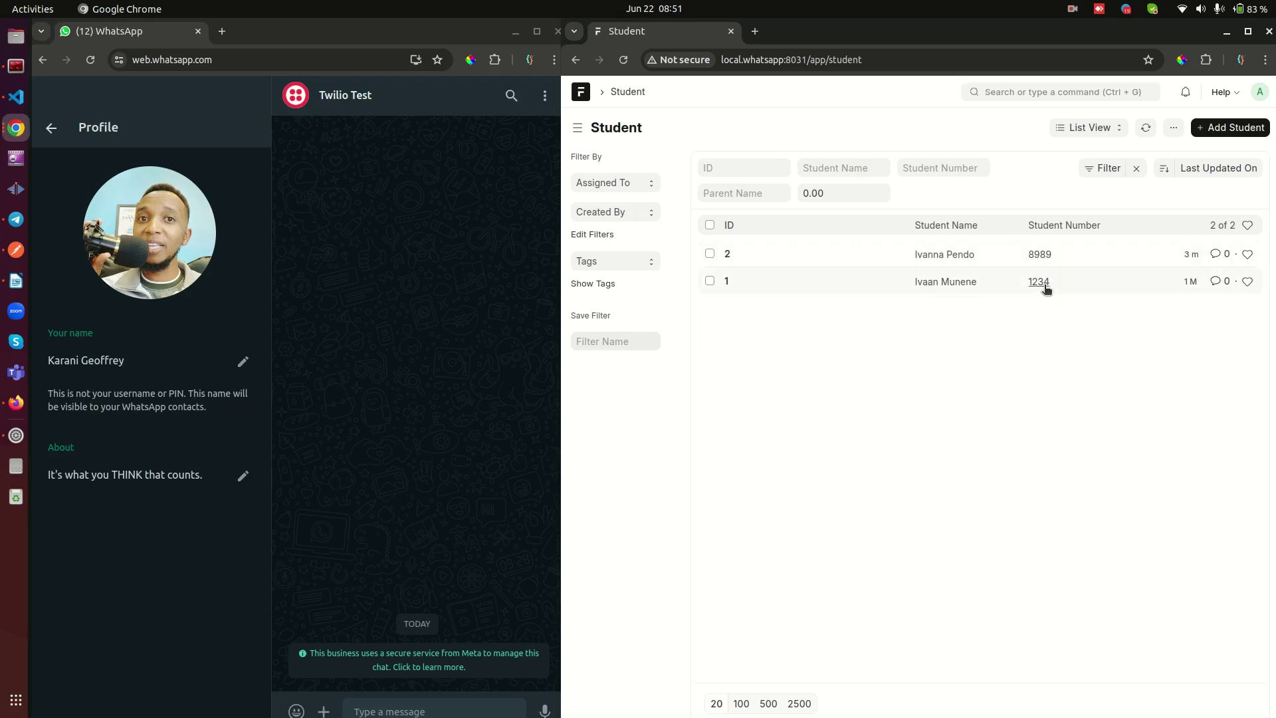
click(443, 704)
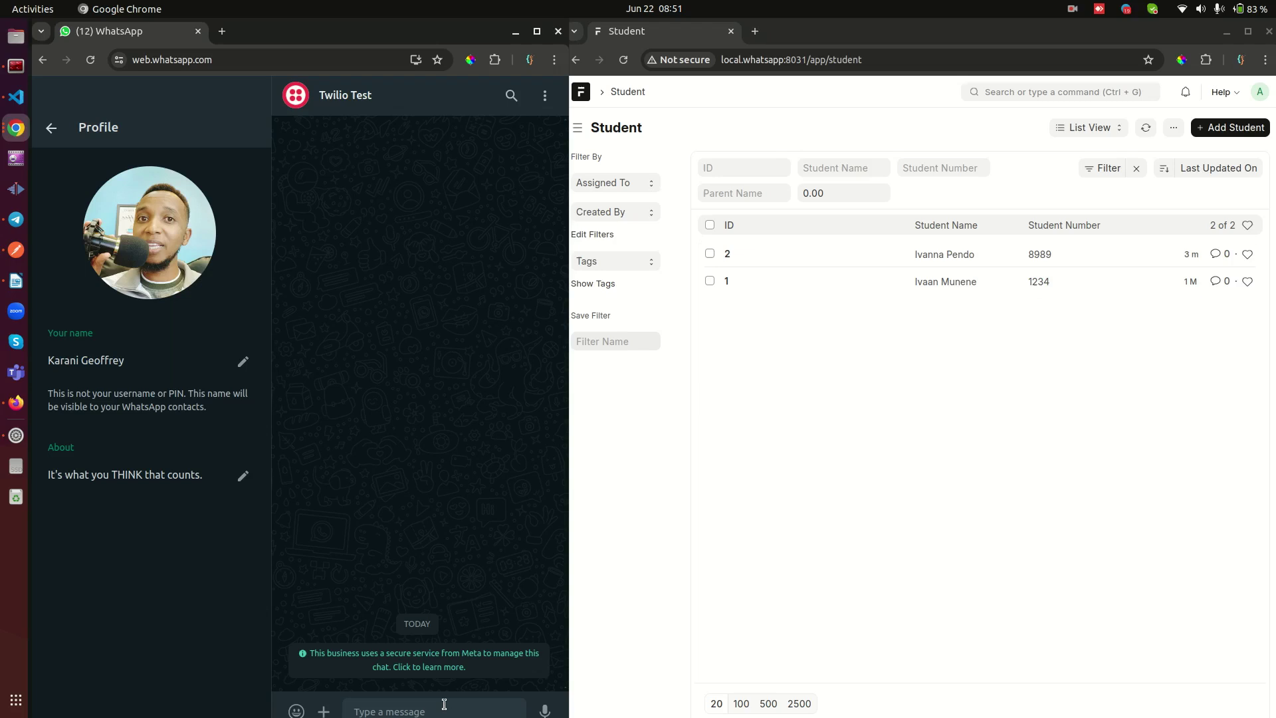
text(Hello)
key(Return)
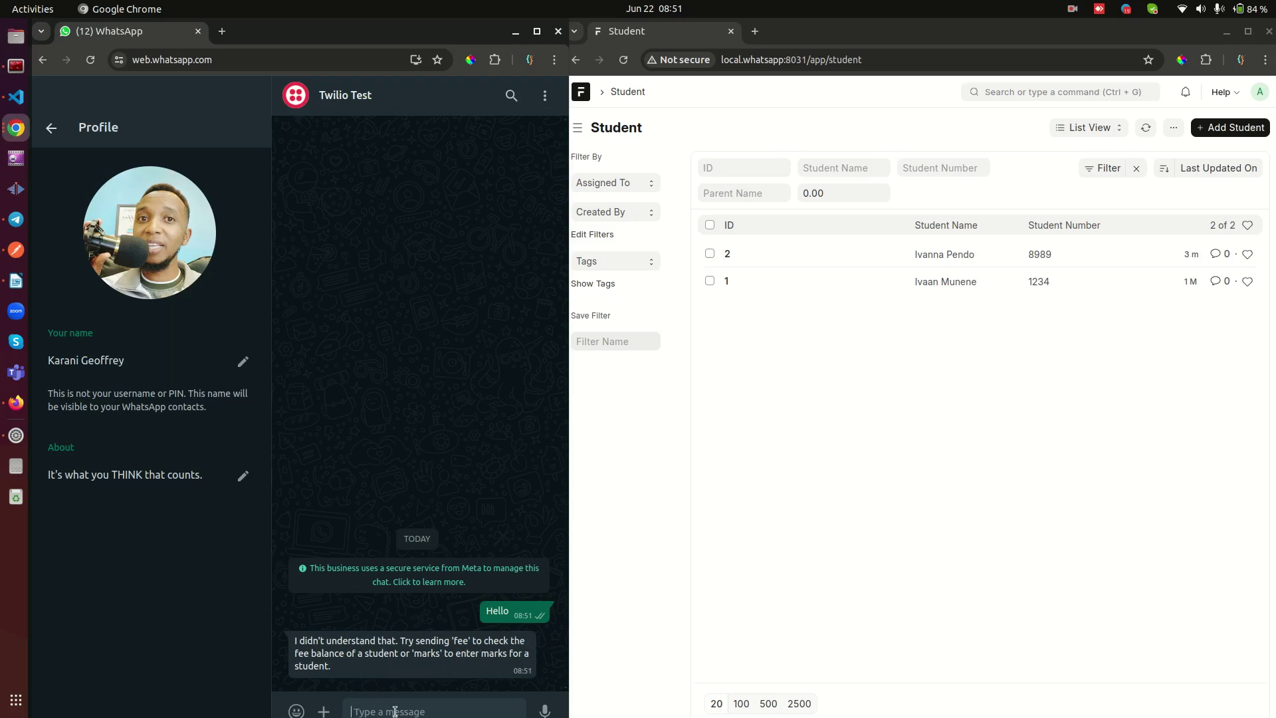
text(fee)
key(Return)
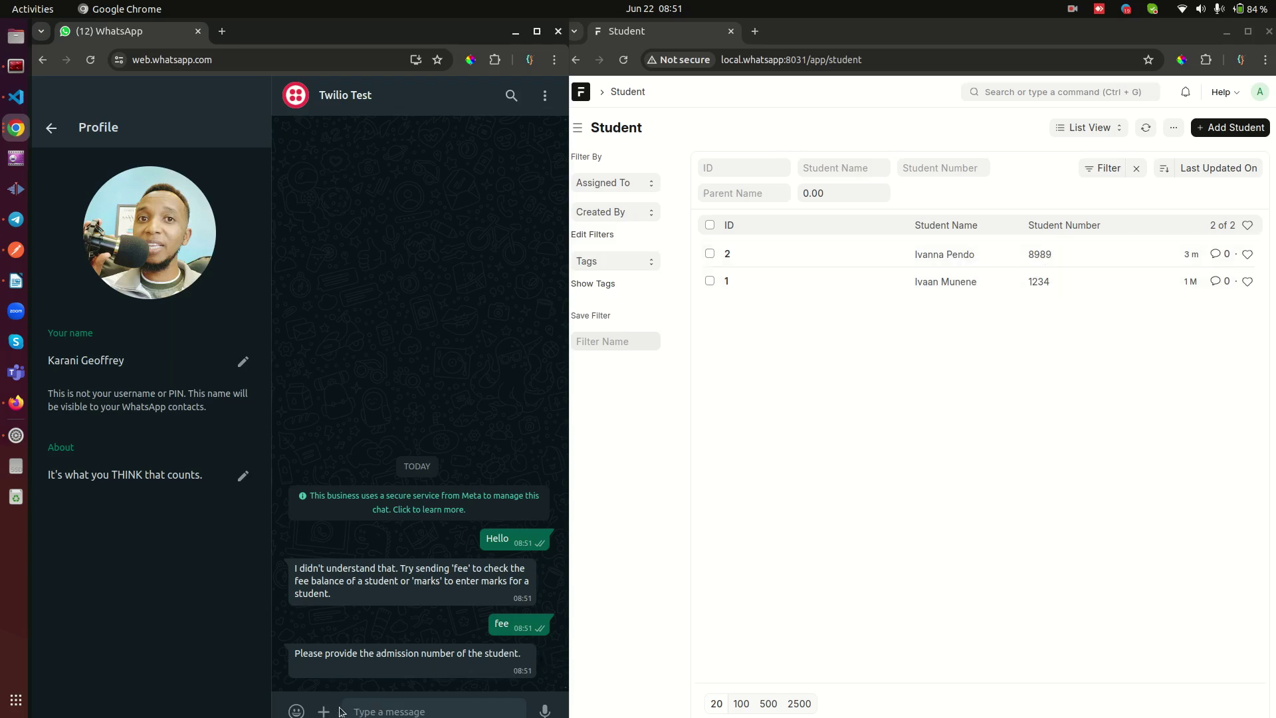
click(401, 711)
text(8989)
key(Return)
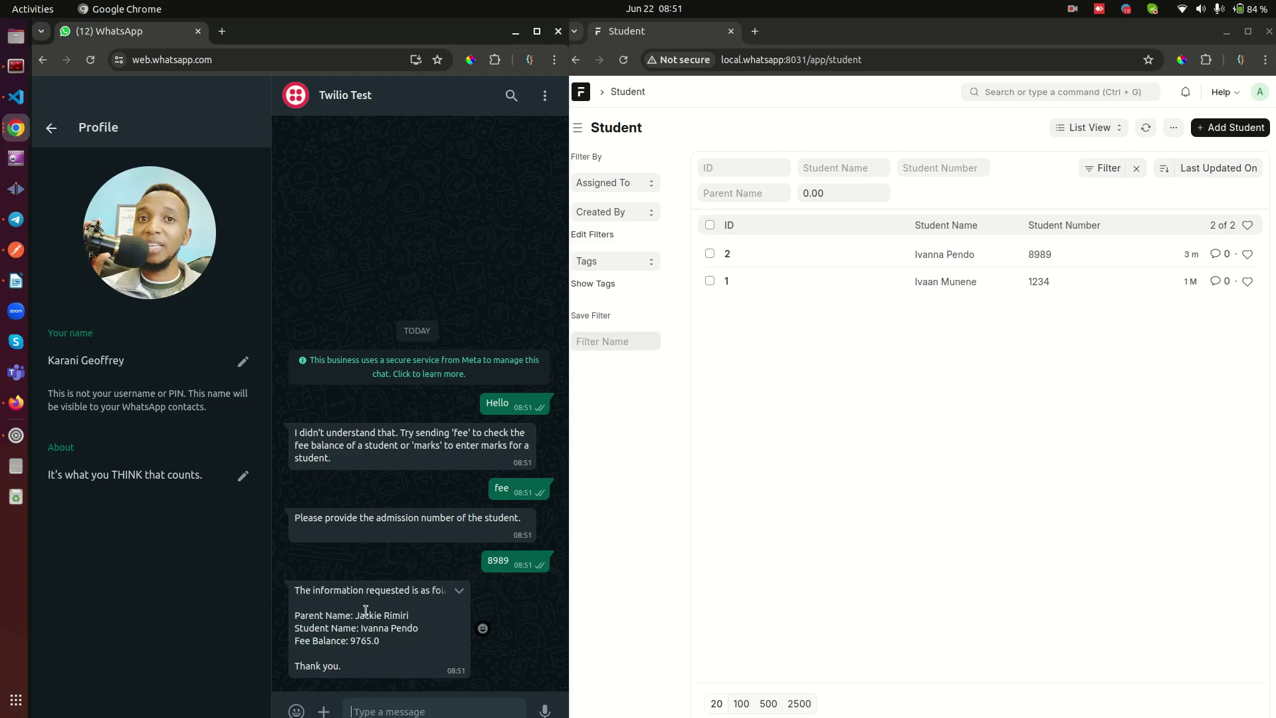
Step: Save student 8989 with Fee Balance 4500 and a replaced Parent Name
click(729, 258)
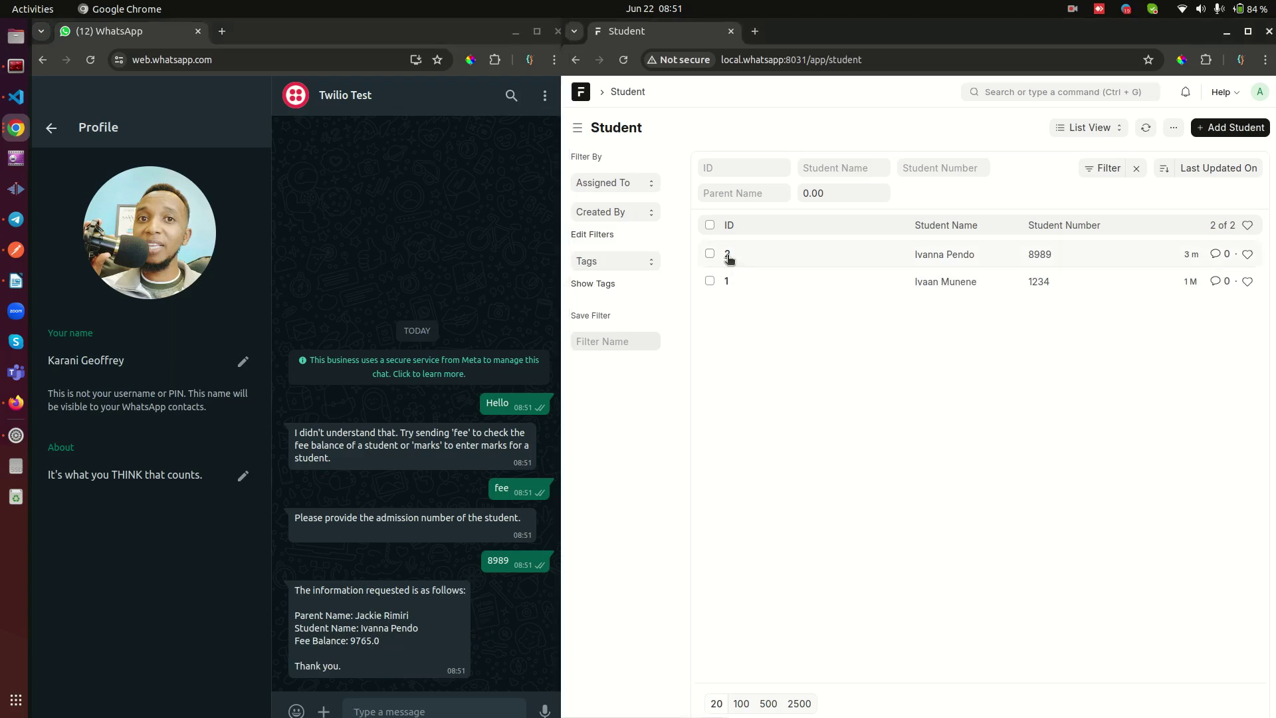
click(728, 256)
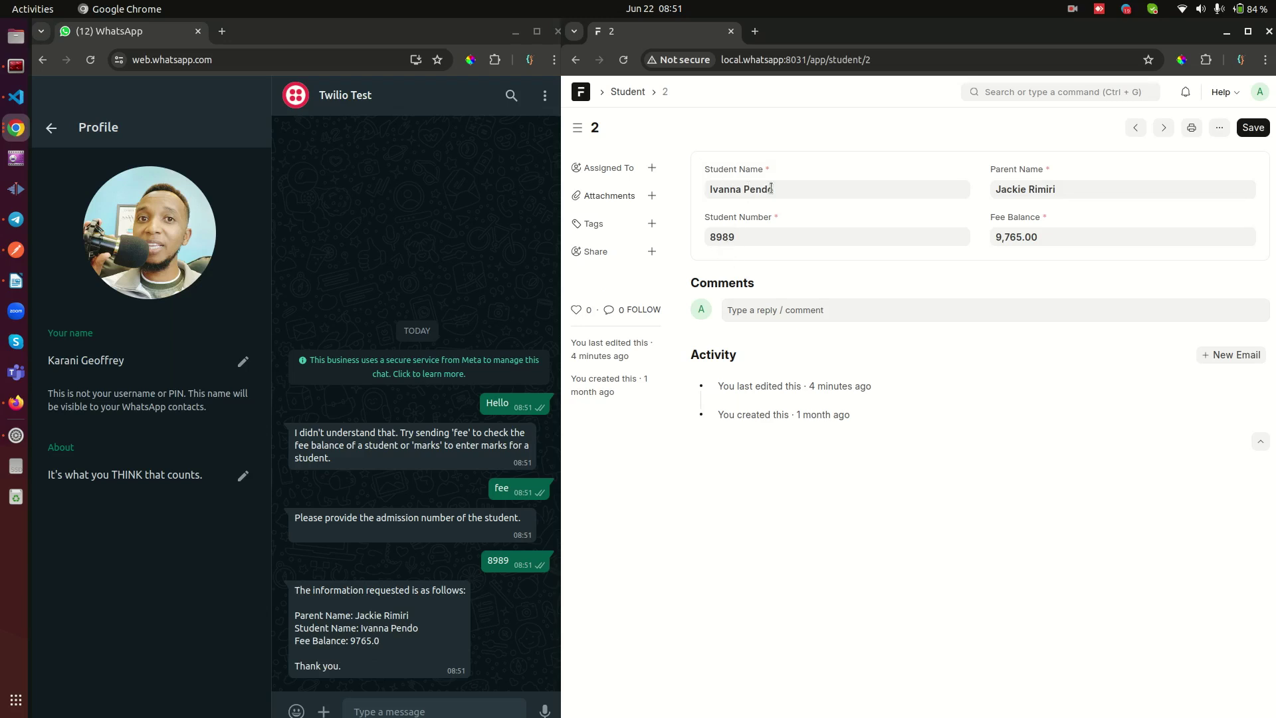
click(1019, 236)
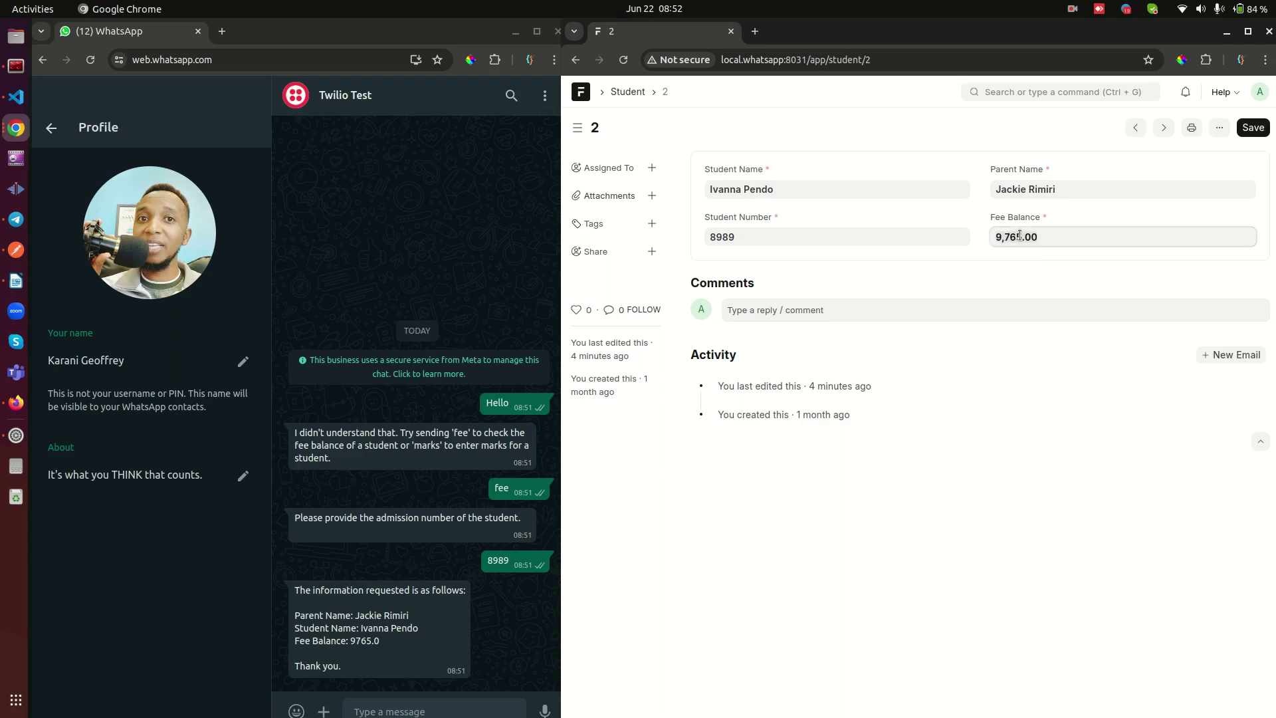
key(ctrl+a)
text(4500)
click(1005, 187)
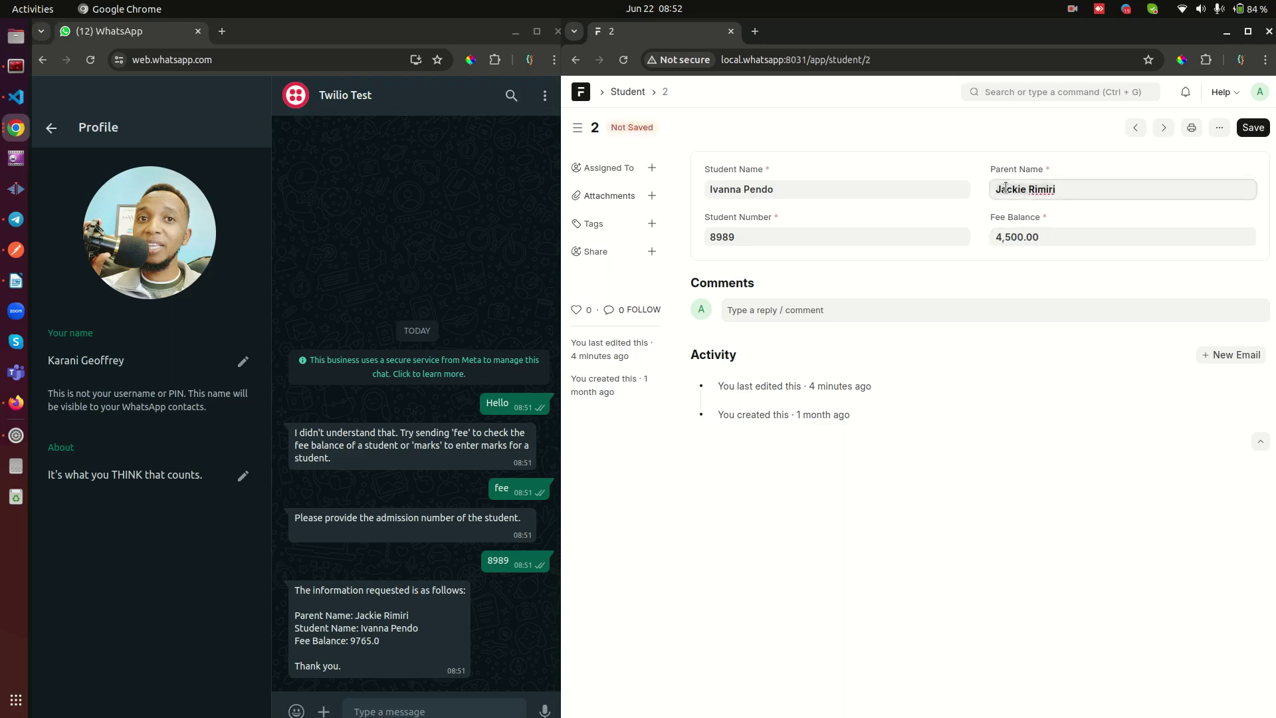
key(ctrl+a)
text(Karani)
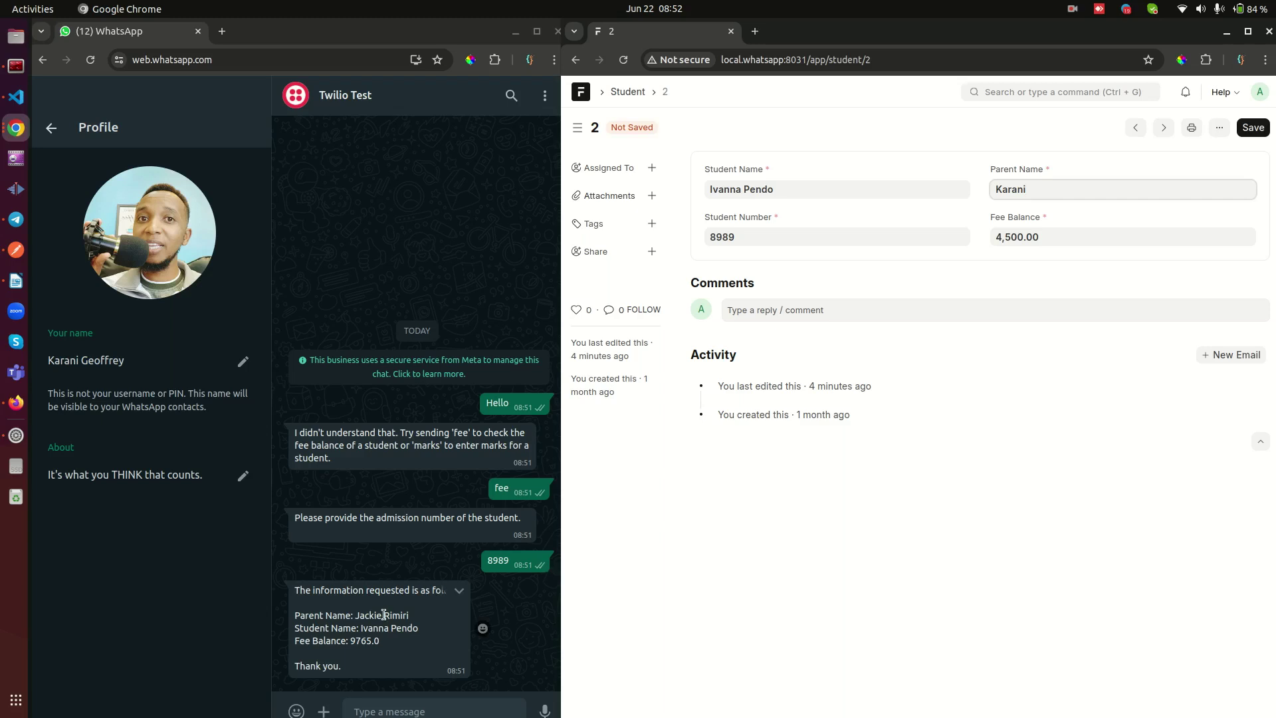
click(1253, 128)
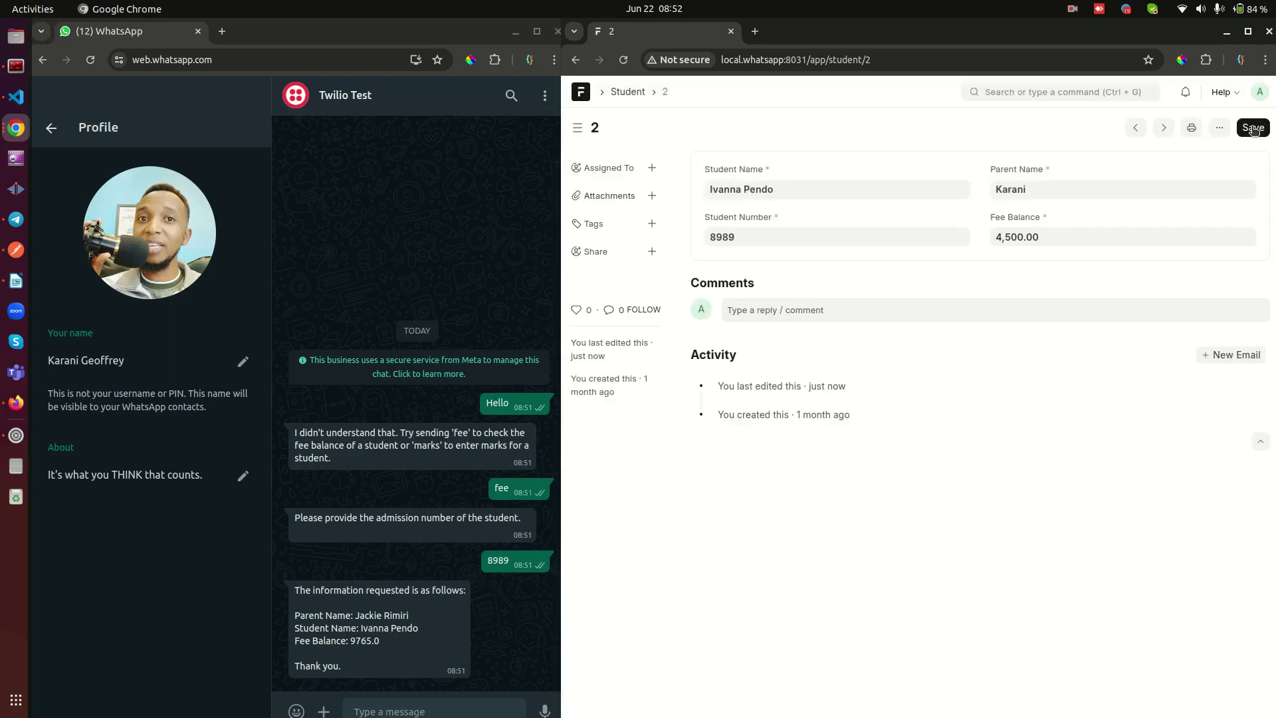
click(566, 456)
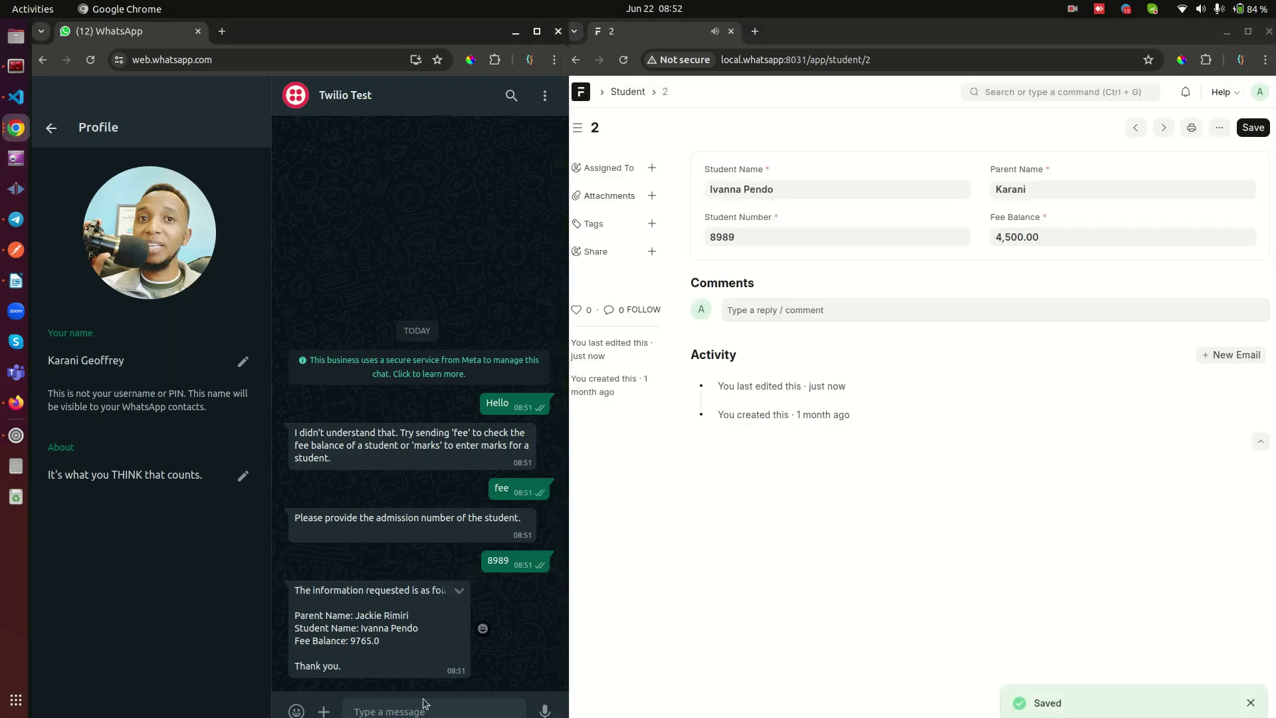
Step: Re-query the fee for 8989 and highlight the reply's new parent name and 4500.0 balance
text(fee)
key(Return)
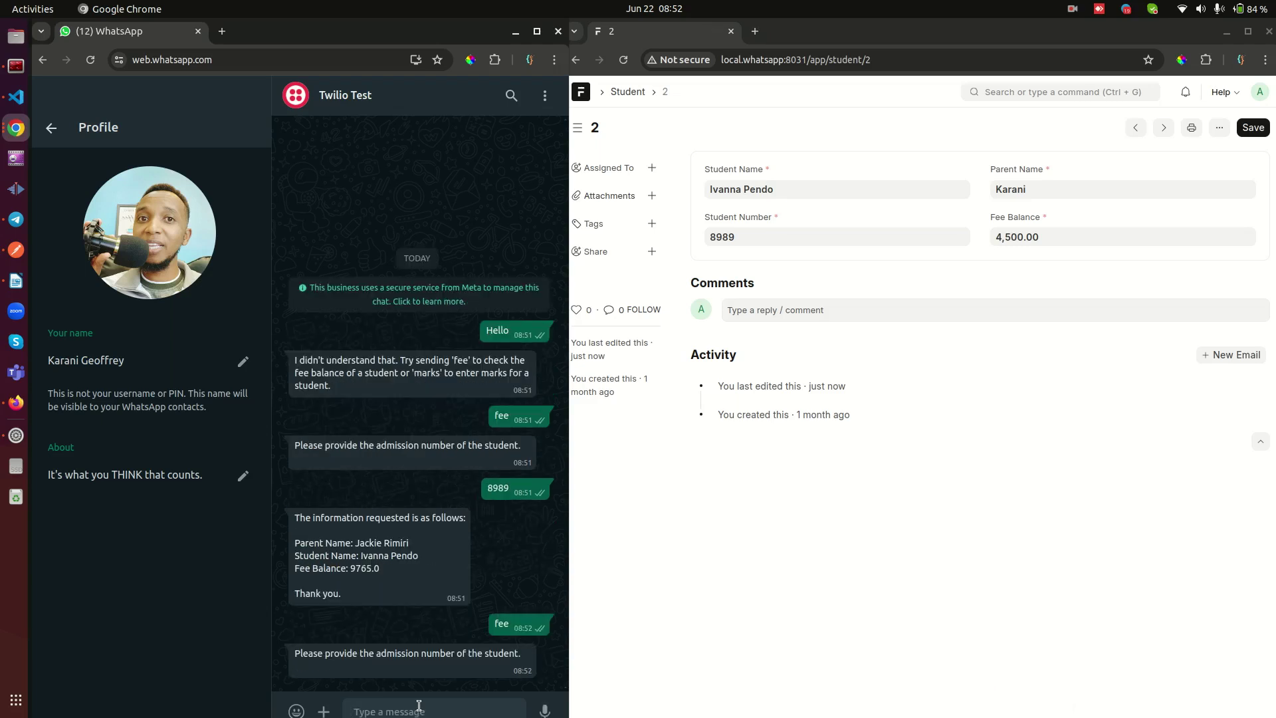
text(8989)
key(Return)
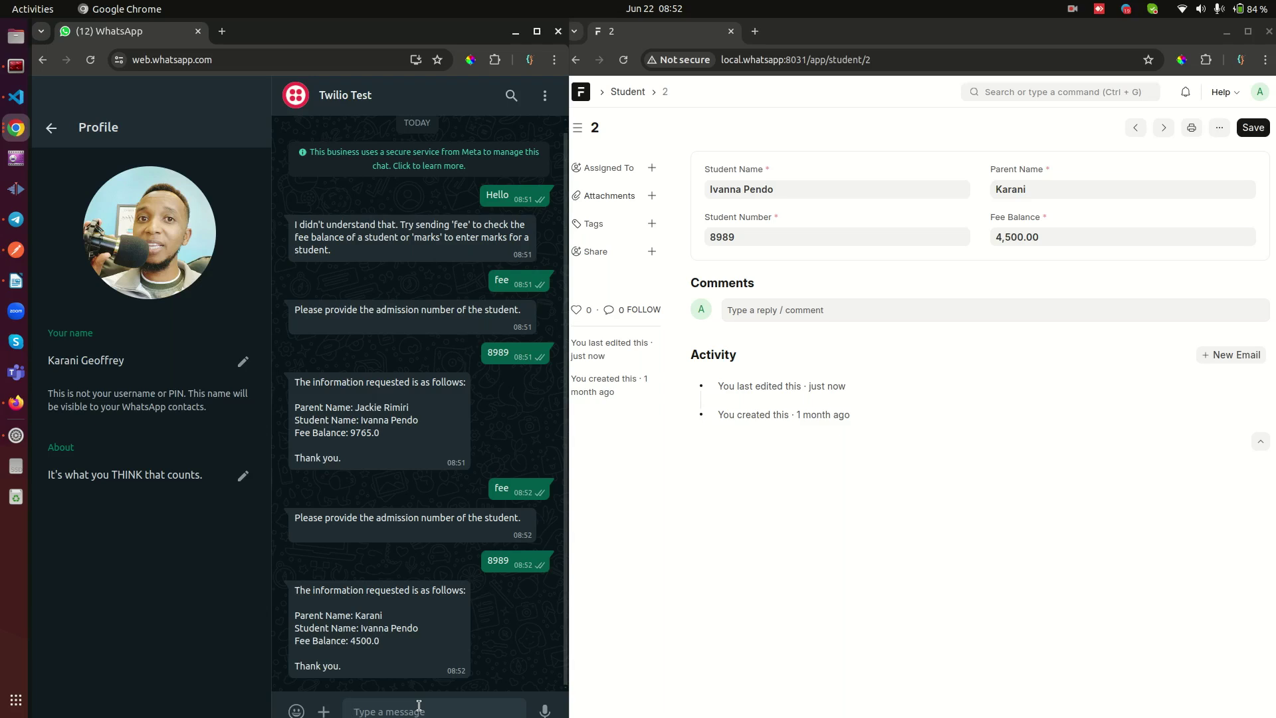
double_click(372, 615)
triple_click(361, 644)
click(361, 645)
Step: Open the Frappe home in a new tab and go to the Student Marks List via search
right_click(583, 93)
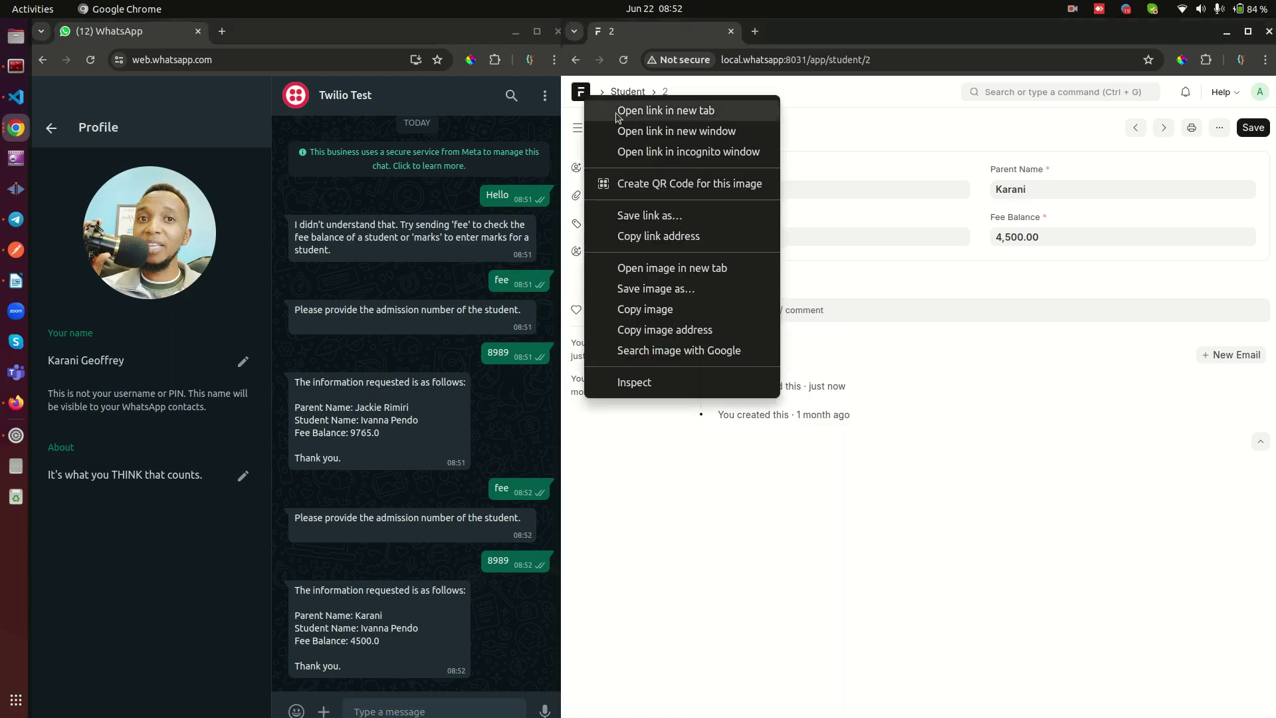
click(660, 111)
click(791, 31)
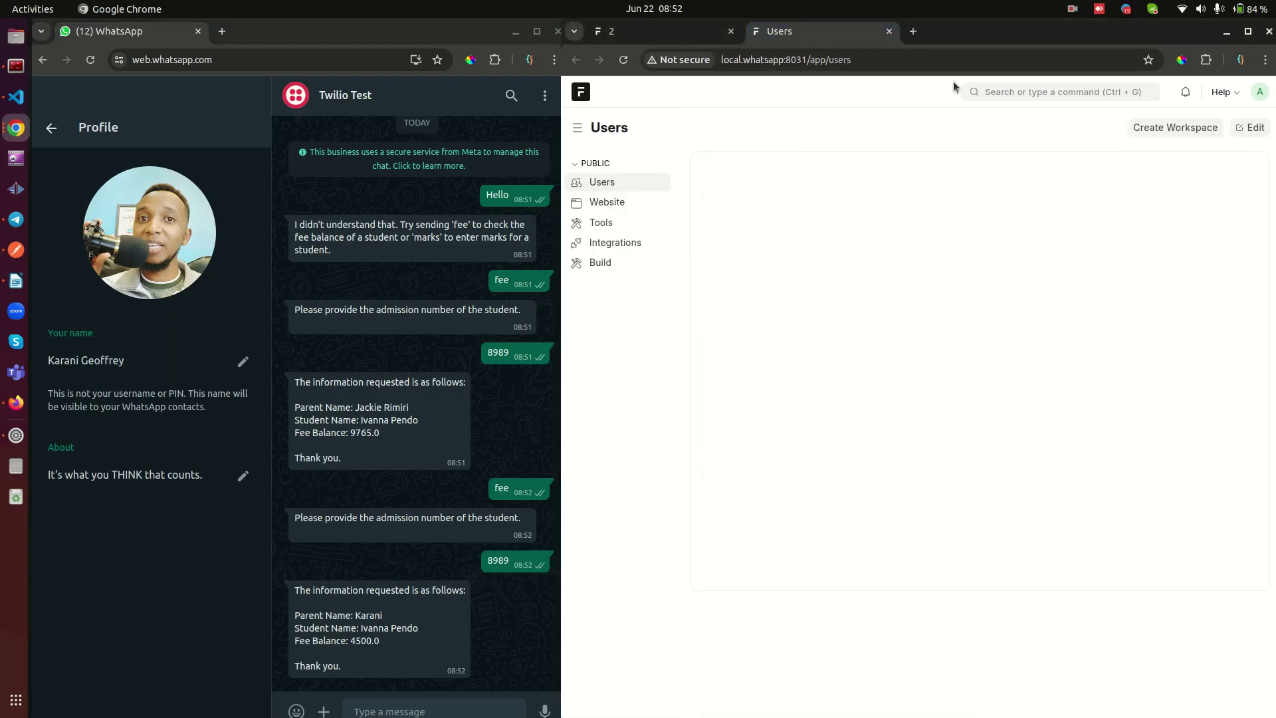
click(1018, 93)
text(mar)
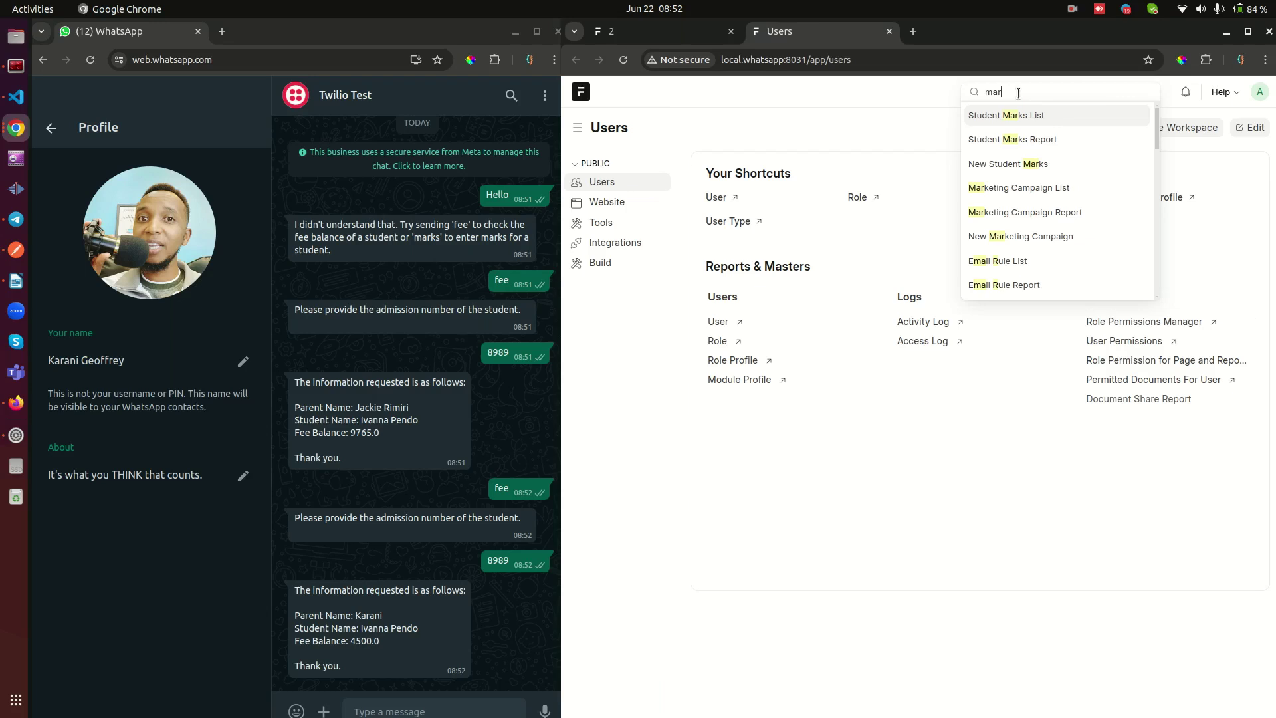
text(ks)
click(1011, 114)
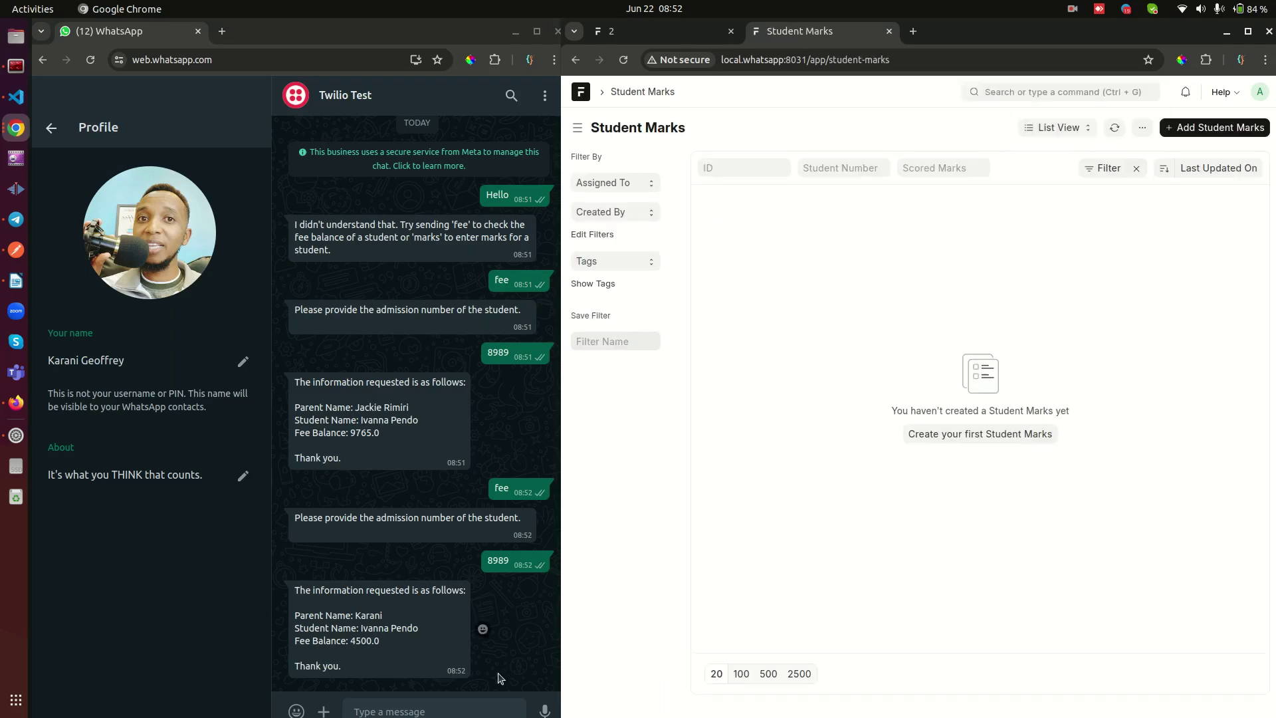
Step: Send the parent name, then 'marks', admission number 8989 and a score of 67 to the bot
click(446, 712)
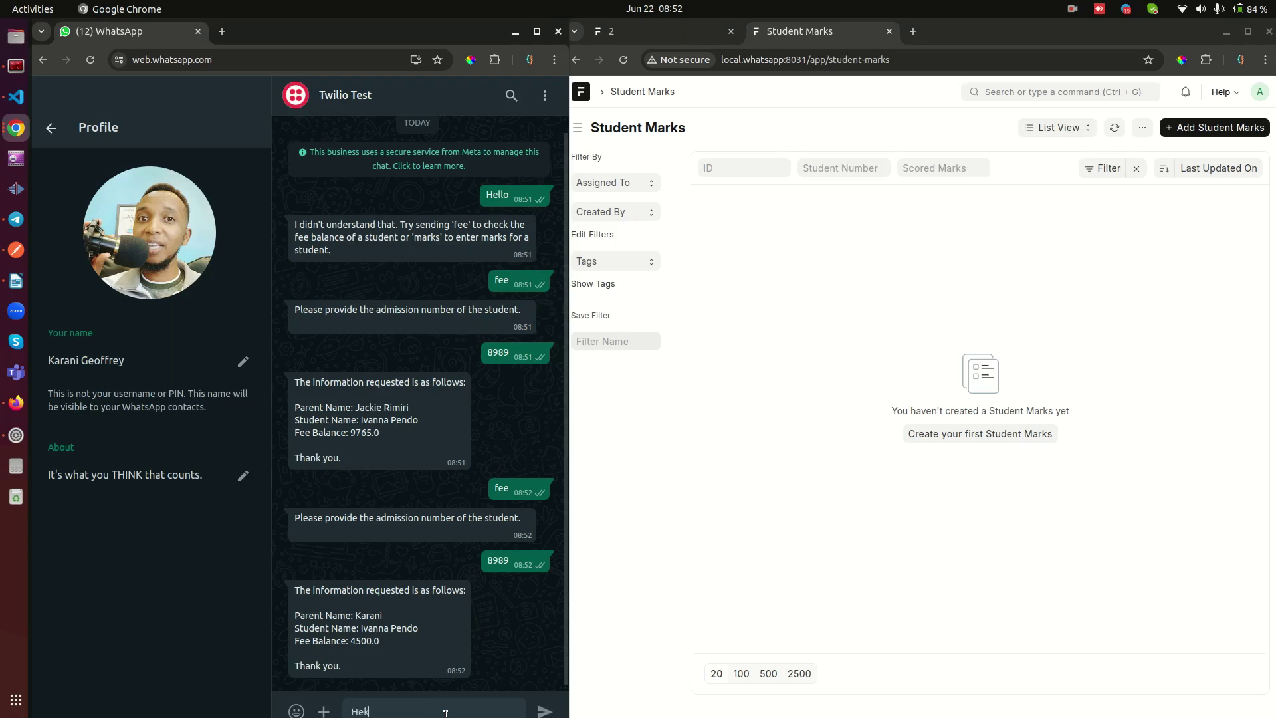
text(Karani)
key(Return)
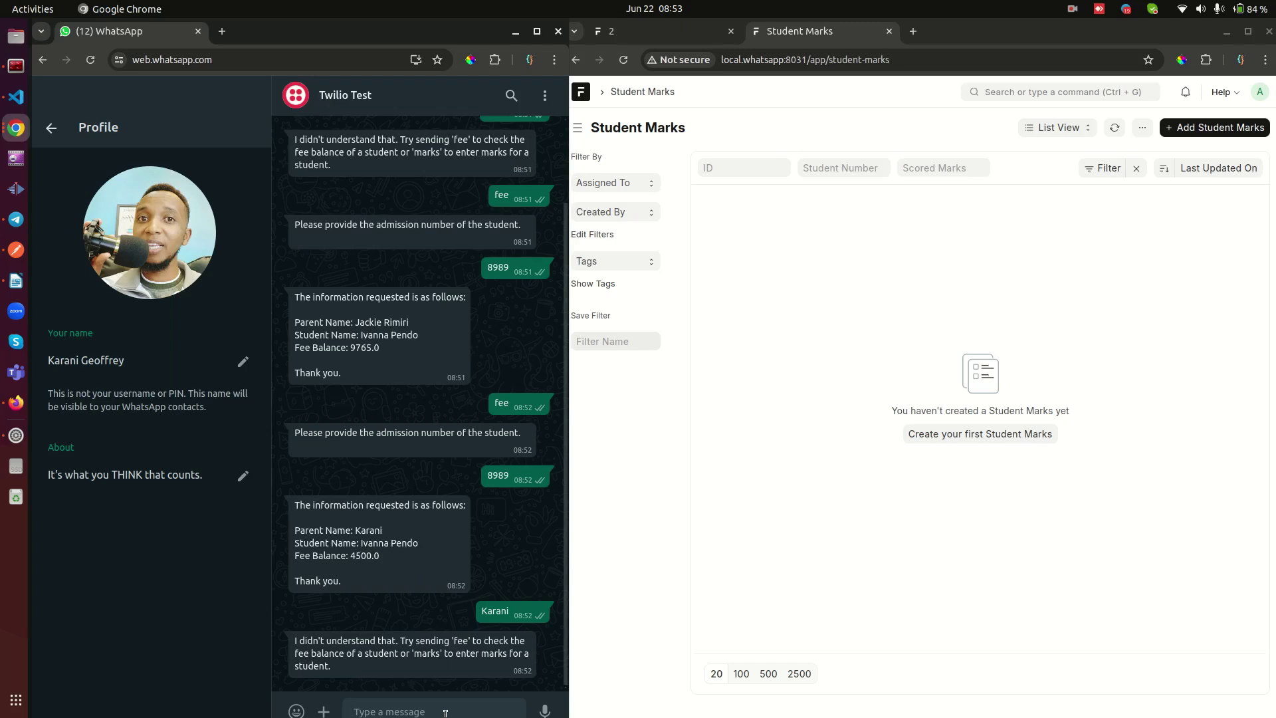
text(marks)
key(Return)
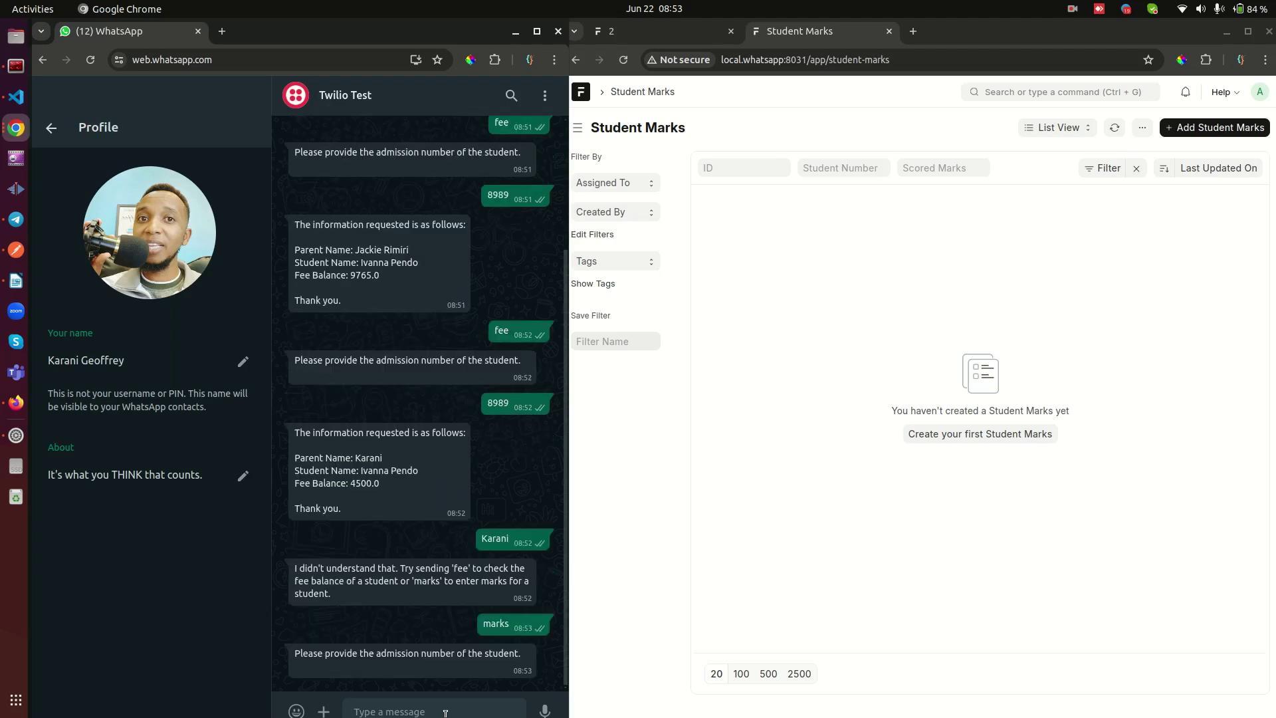
text(8989)
key(Return)
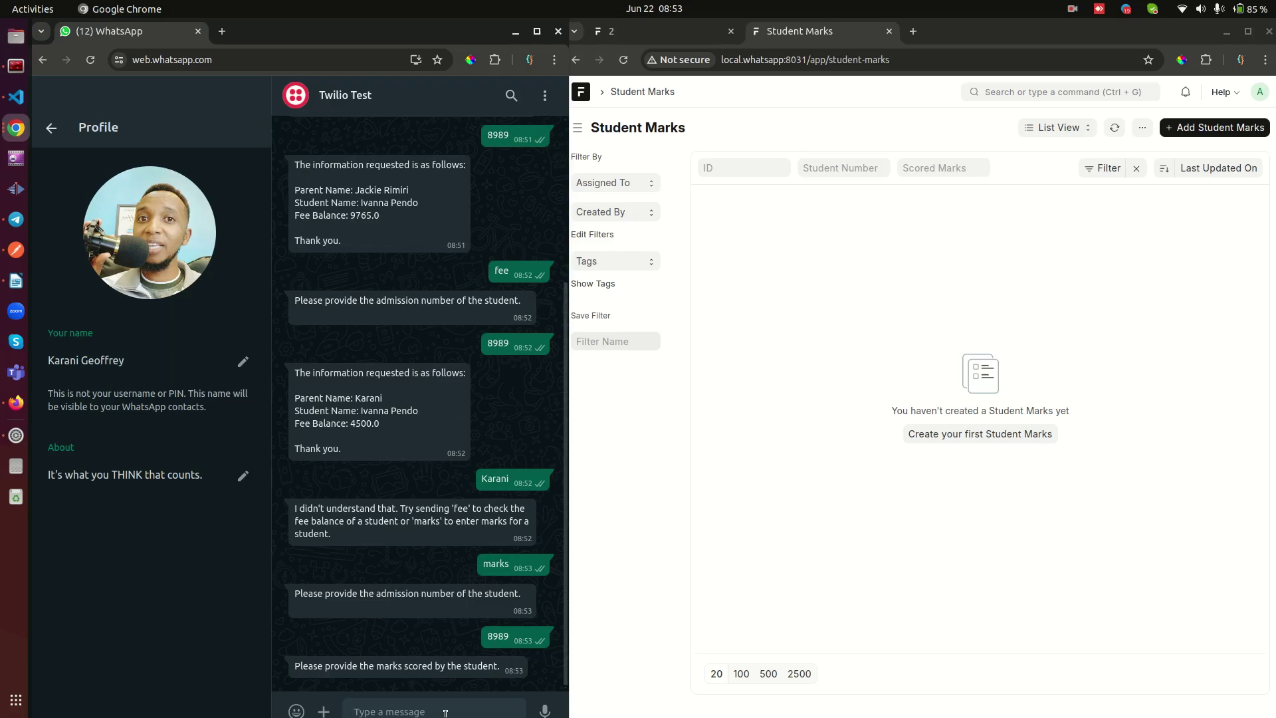
text(67)
key(Return)
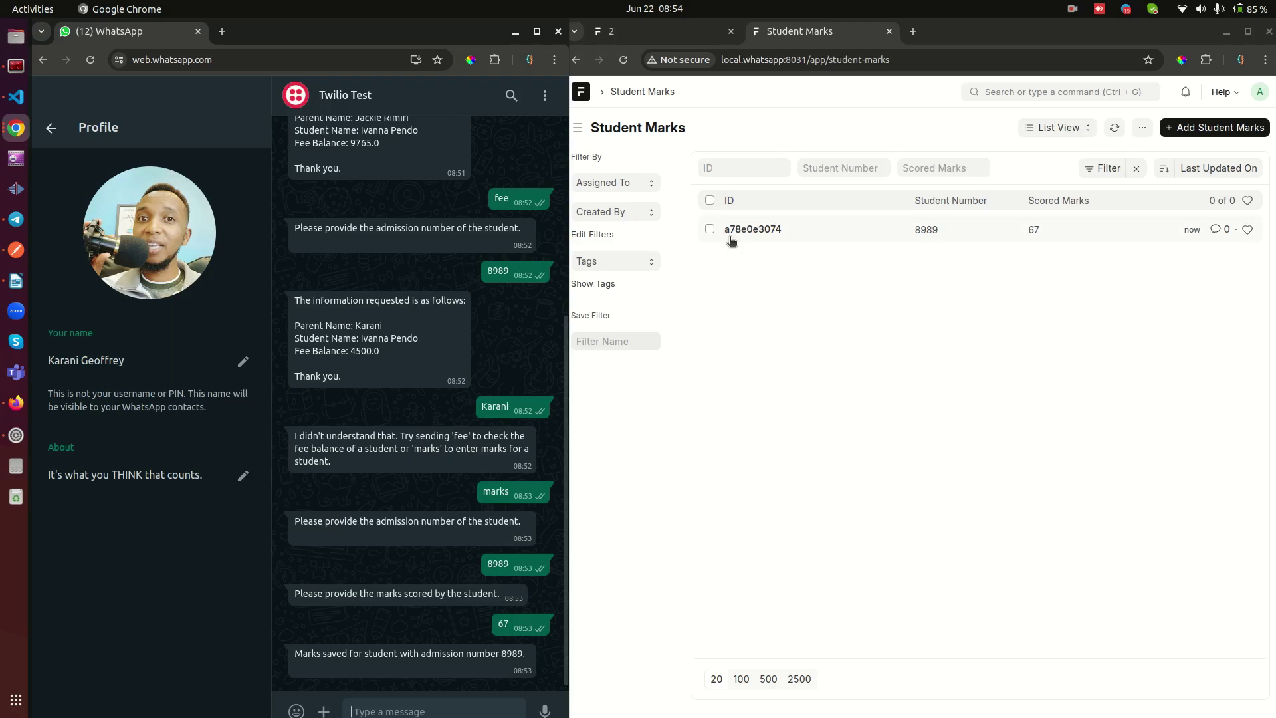
Step: Load upeosoft.com in a new tab and go to its Contact page
click(913, 33)
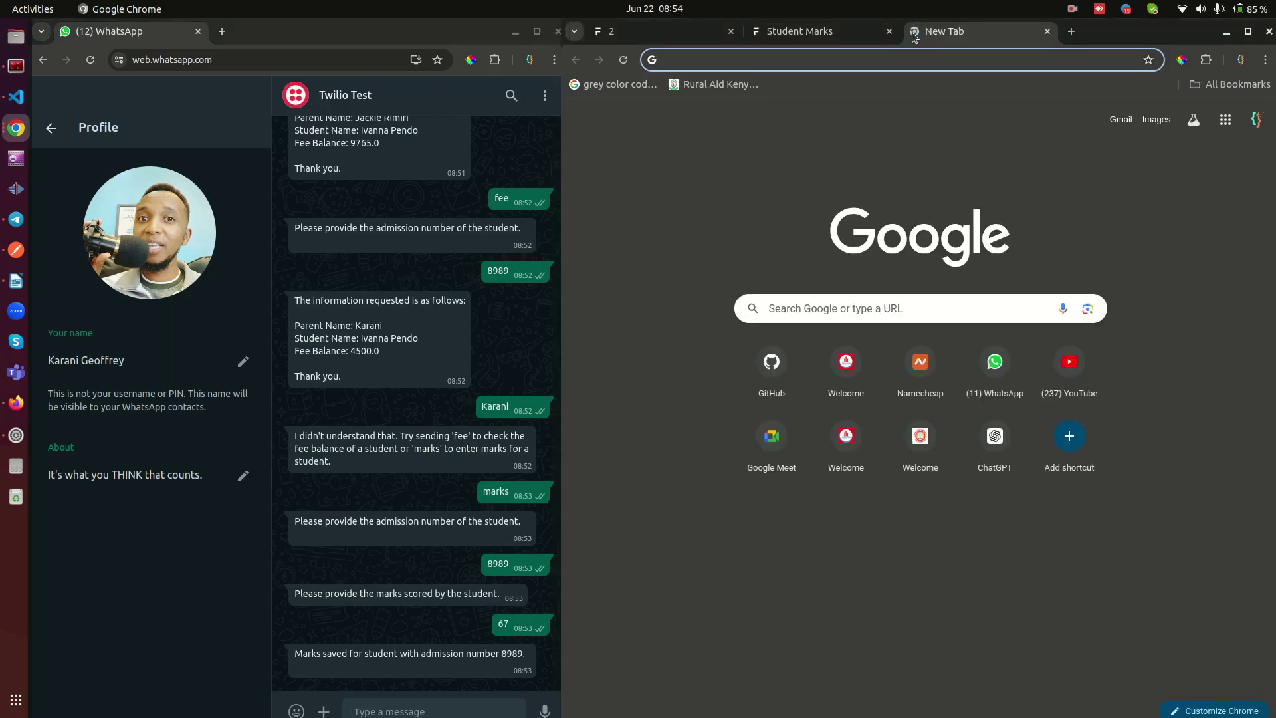
text(upeos)
key(Return)
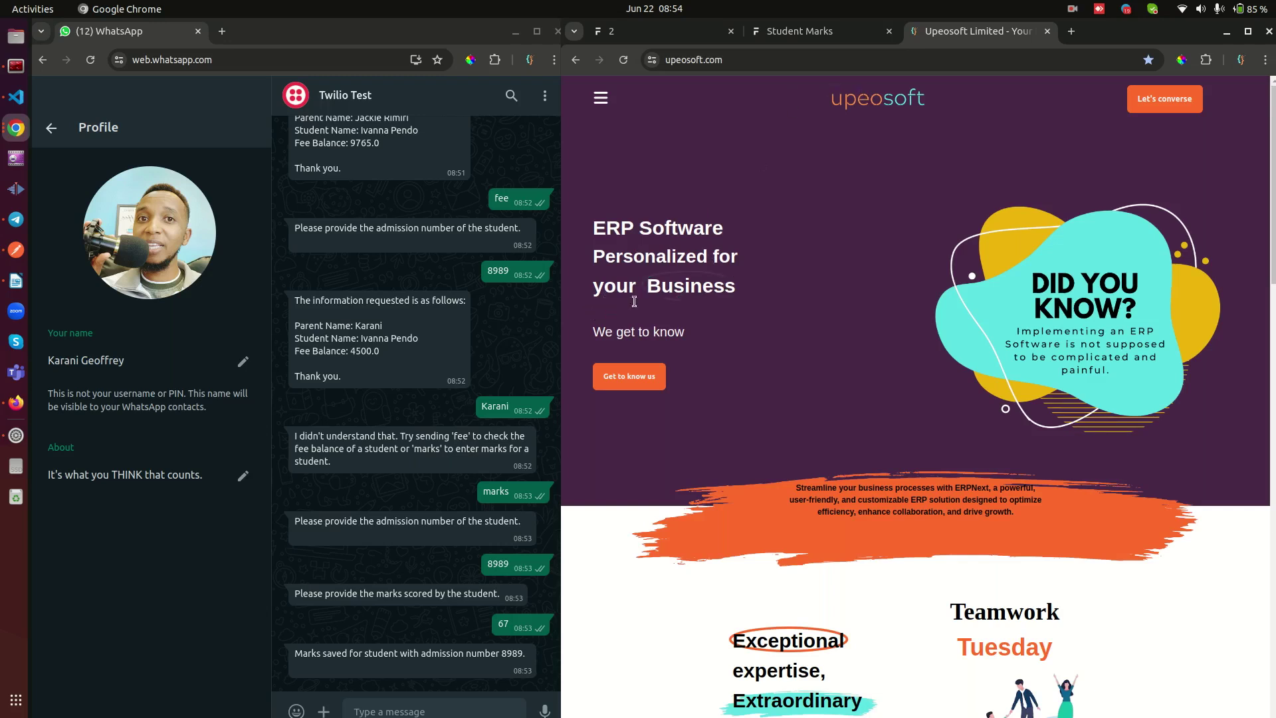
click(602, 100)
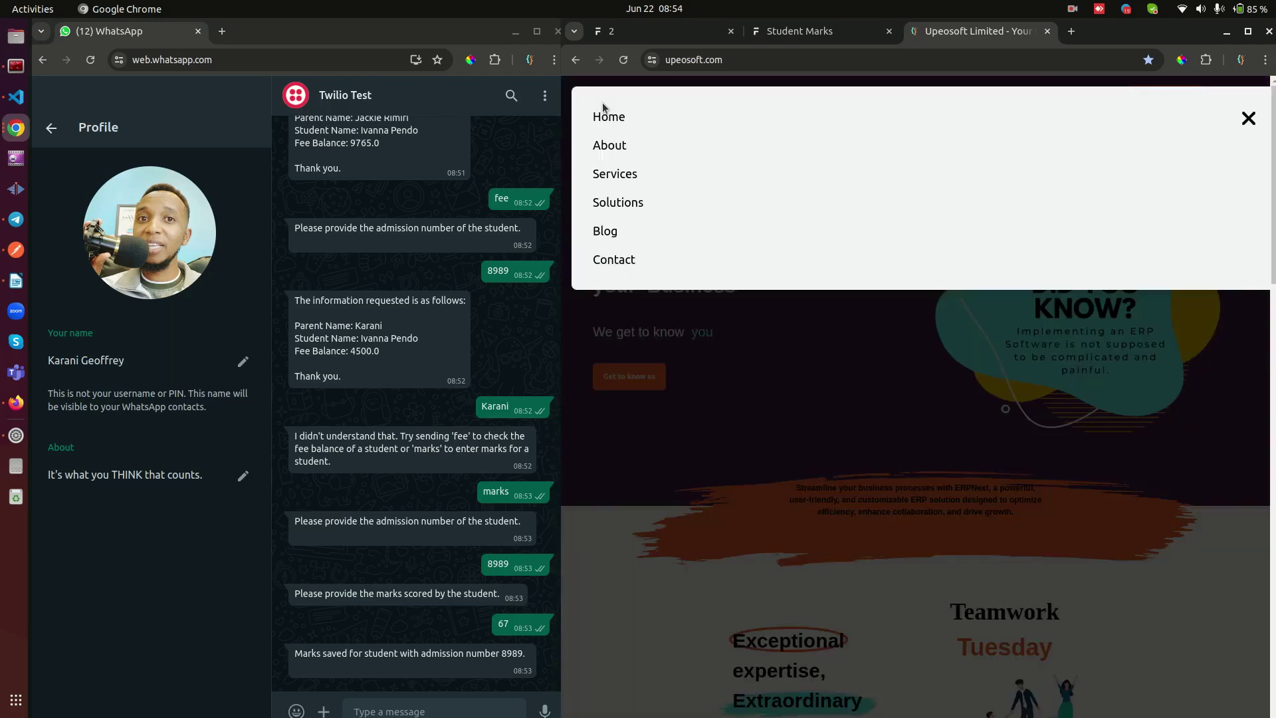
click(620, 260)
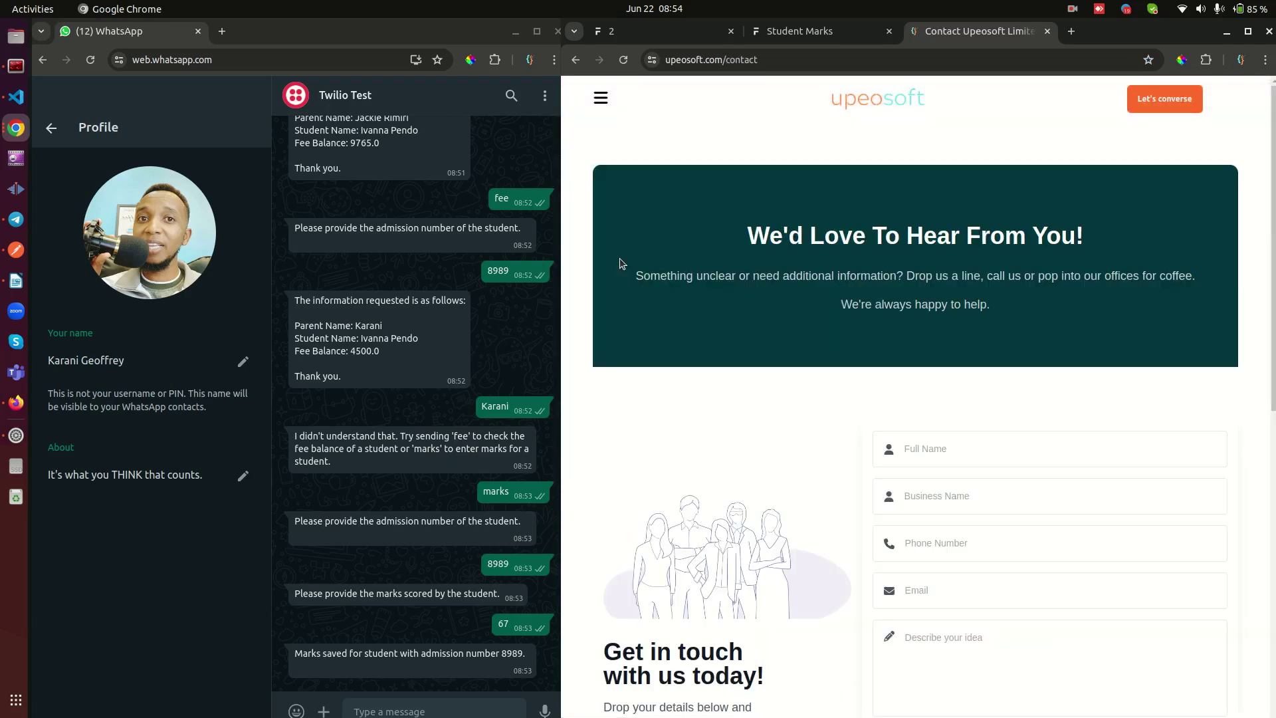